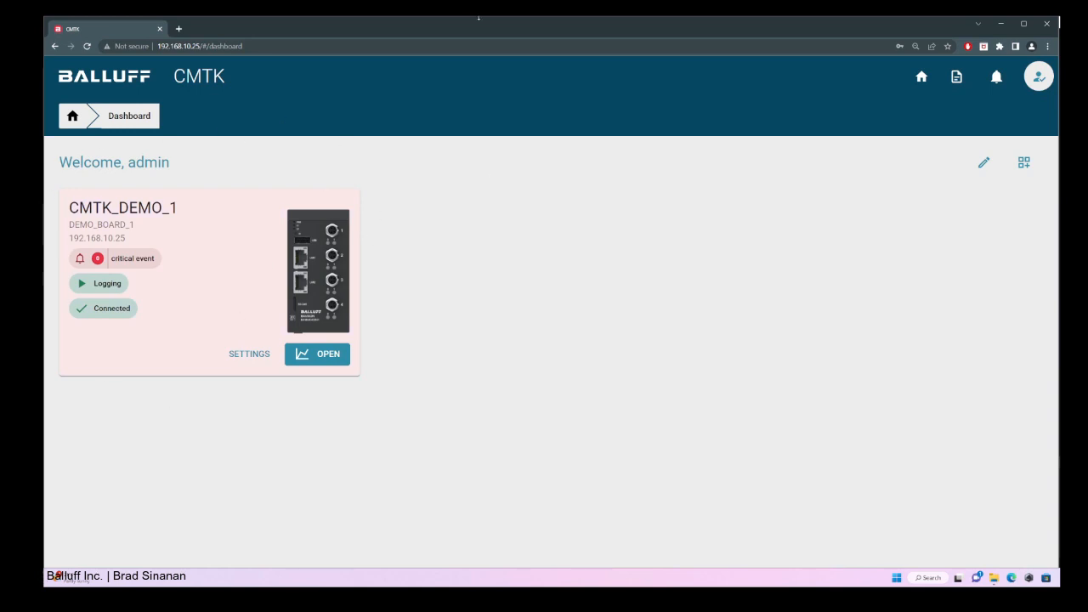
Step: Open the OPC-UA Server settings of the CMTK_DEMO_1 device
drag(478, 17, 446, 284)
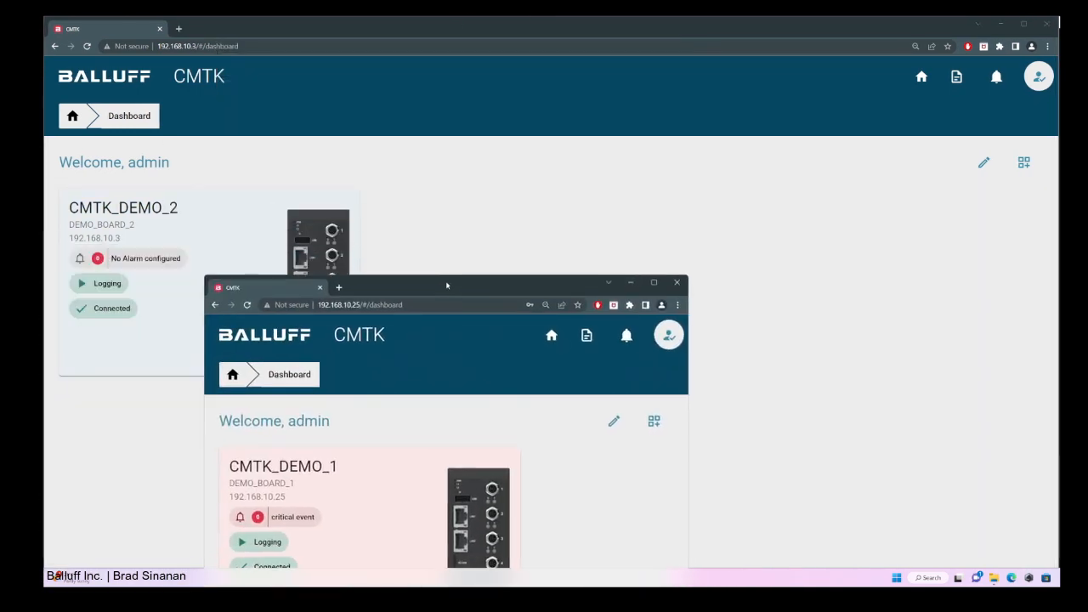
double_click(372, 295)
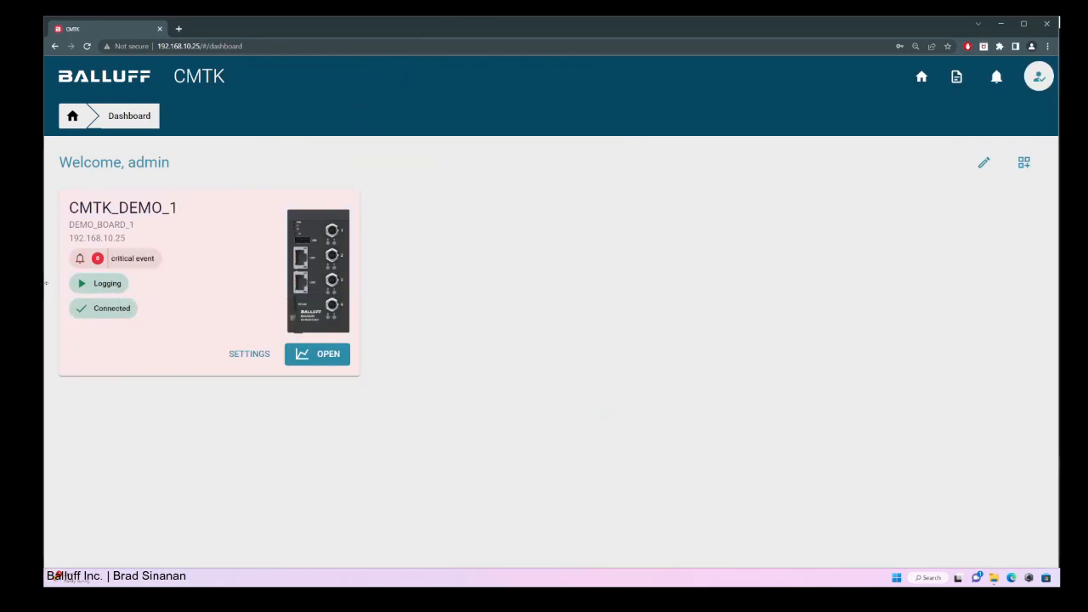
click(267, 356)
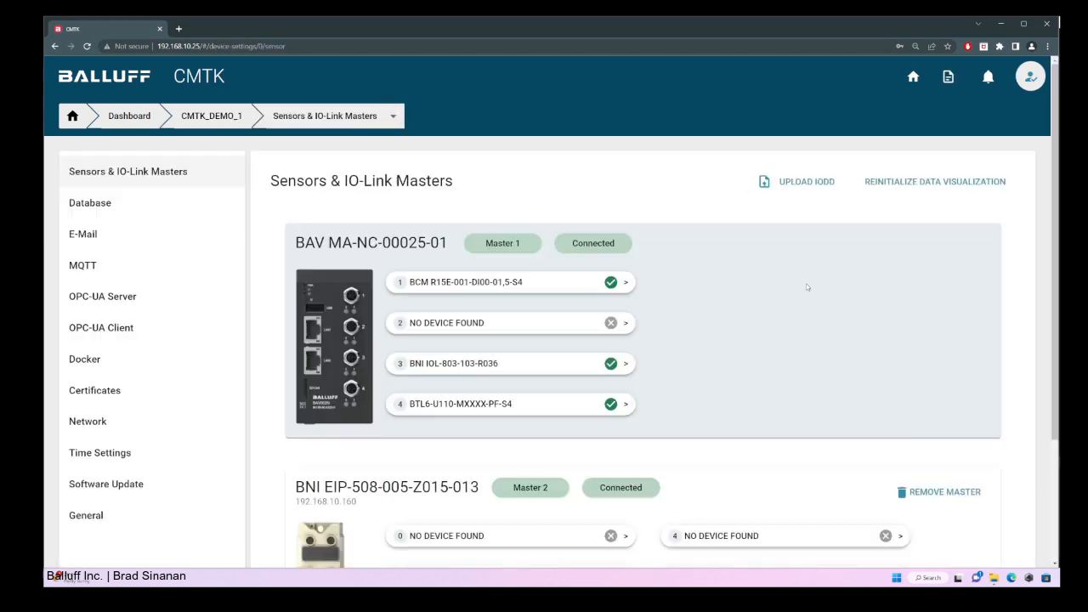
click(117, 299)
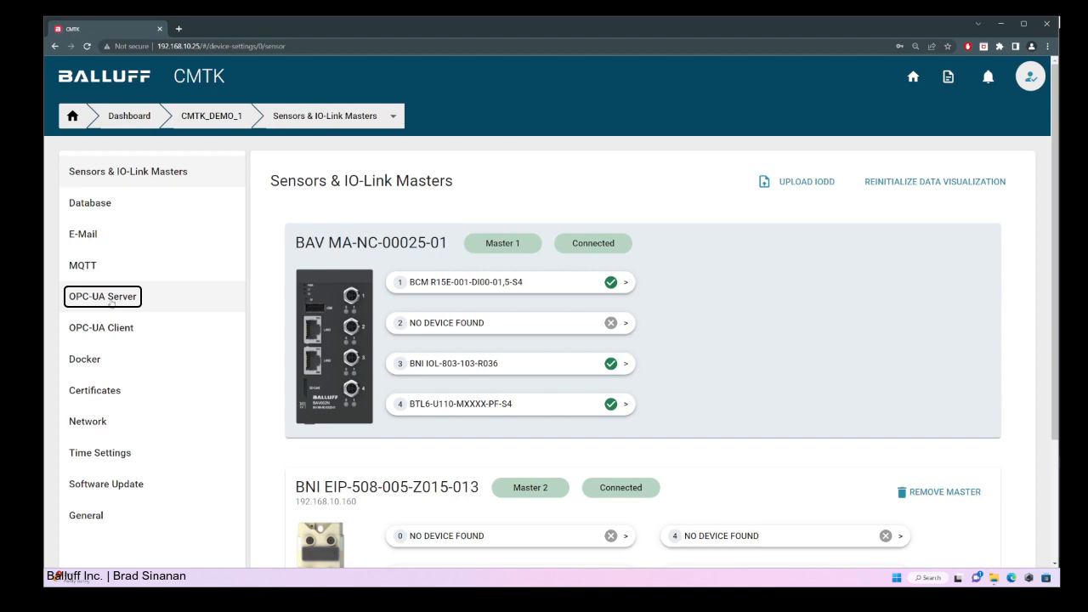
click(111, 303)
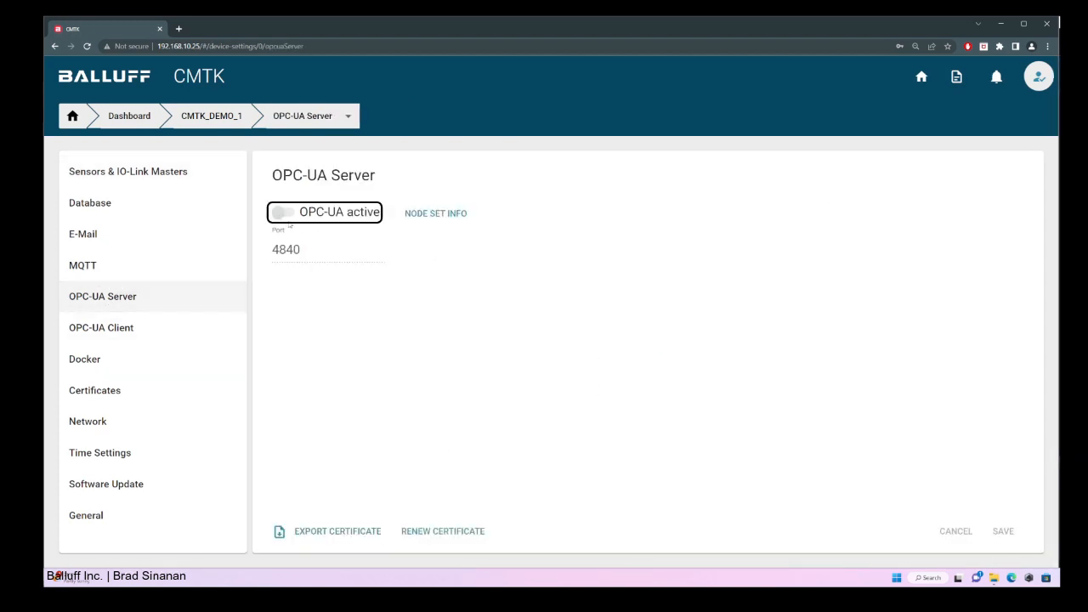
Step: Activate the OPC-UA server on CMTK_DEMO_1 with anonymous authentication and save the configuration
click(369, 218)
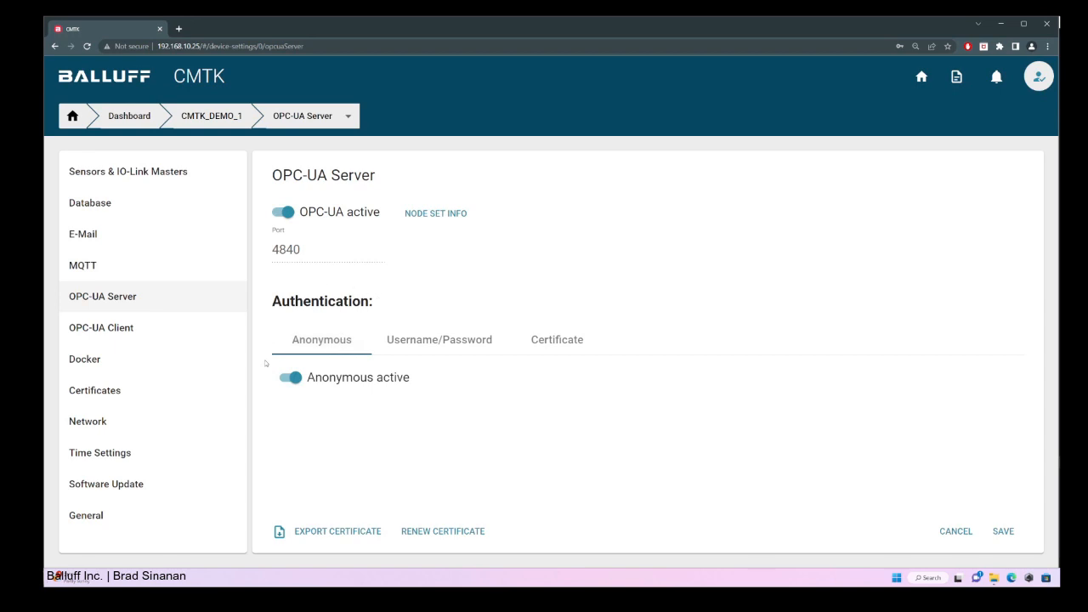
click(467, 344)
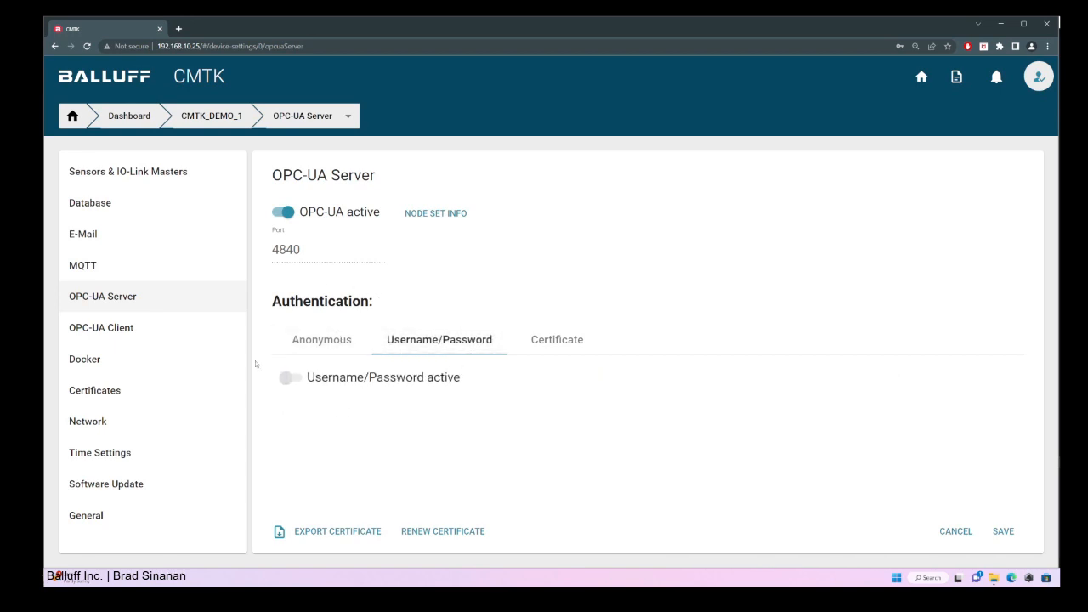
click(330, 343)
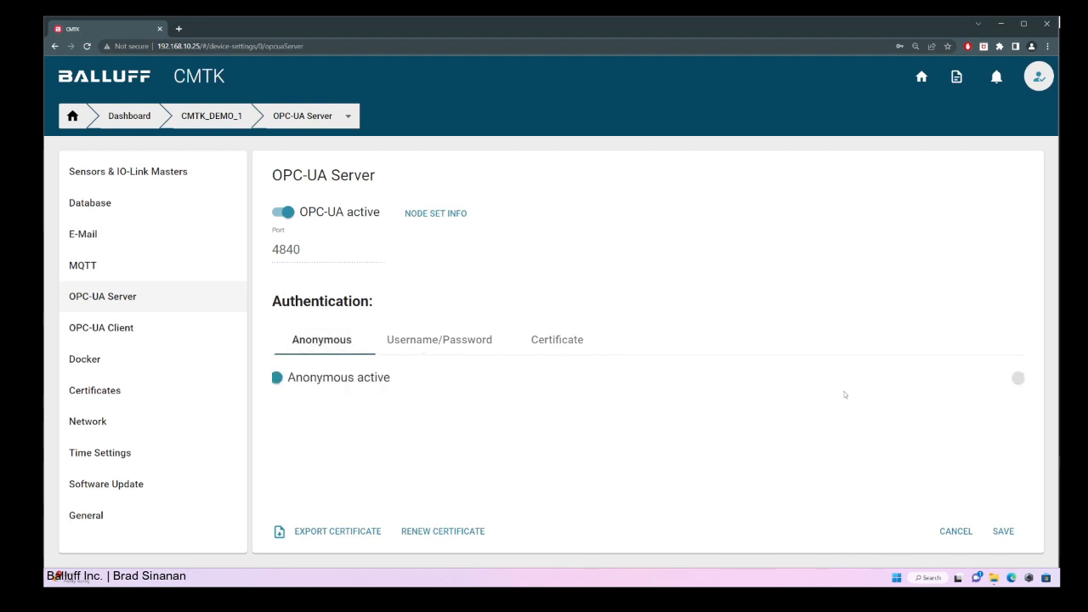
click(1002, 531)
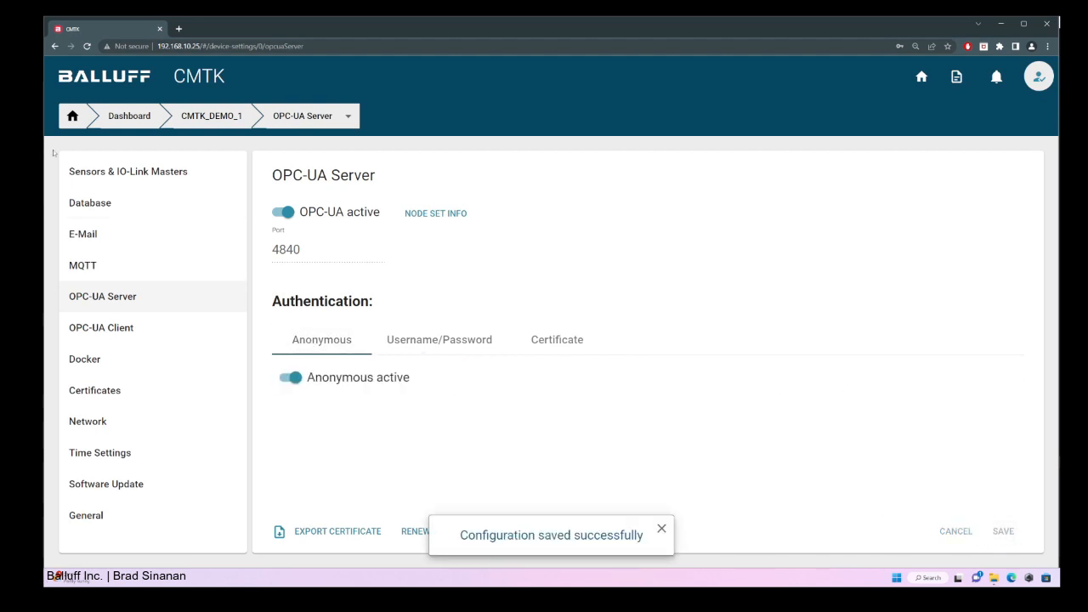
Step: Return CMTK_DEMO_1 to its dashboard, minimize its window and open the OPC-UA Client settings of CMTK_DEMO_2
click(73, 120)
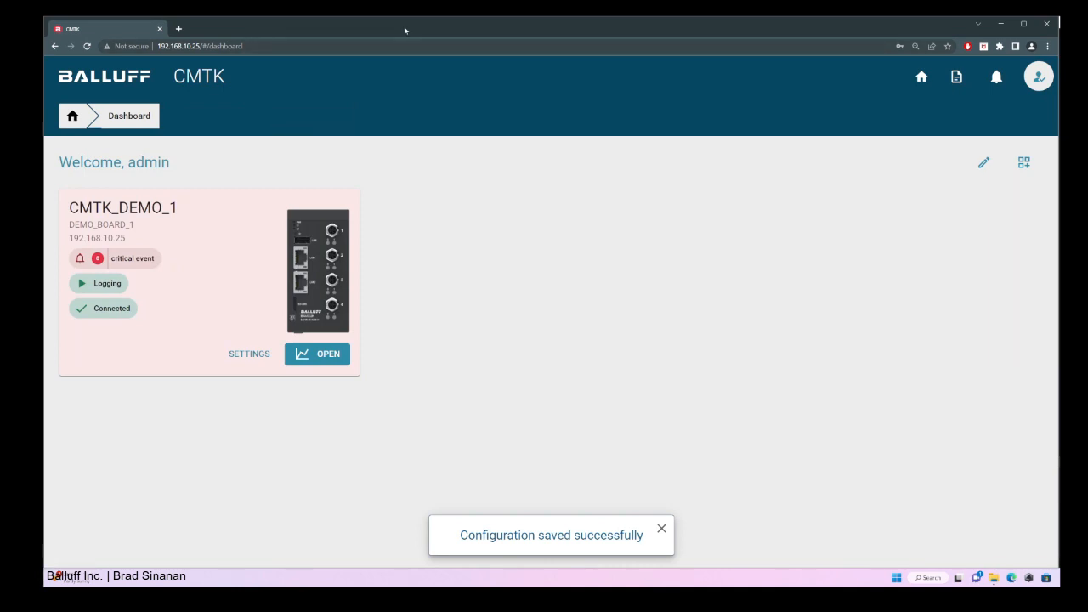
drag(416, 25, 444, 96)
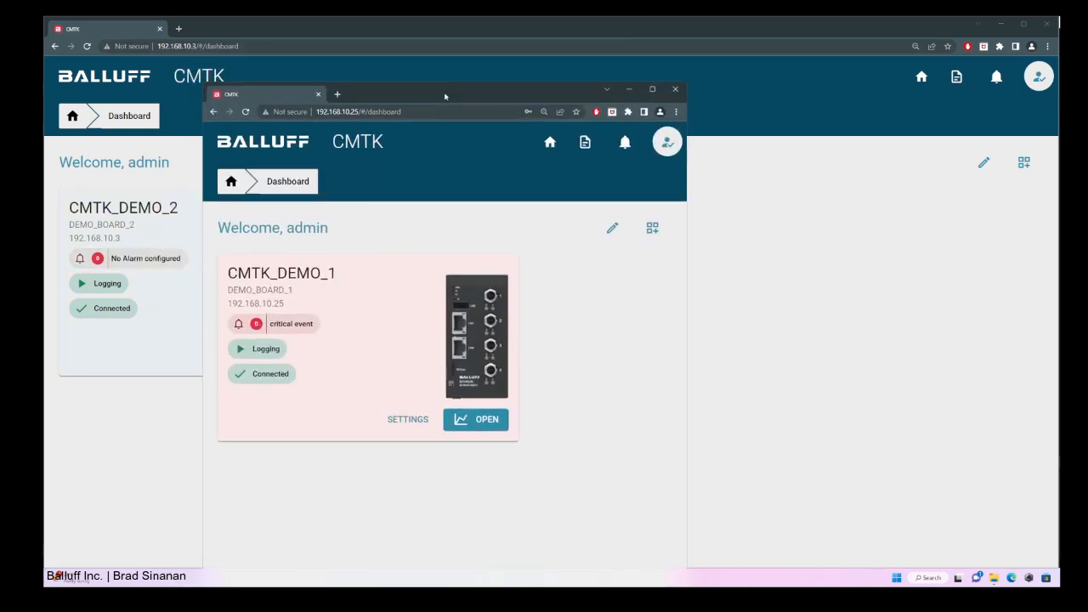
click(628, 88)
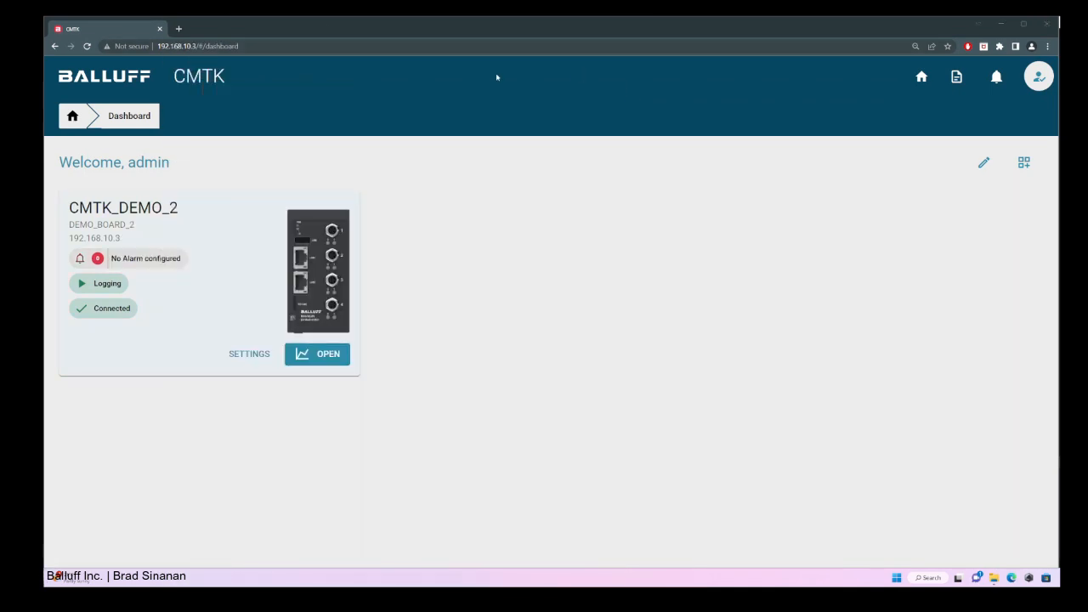
click(249, 354)
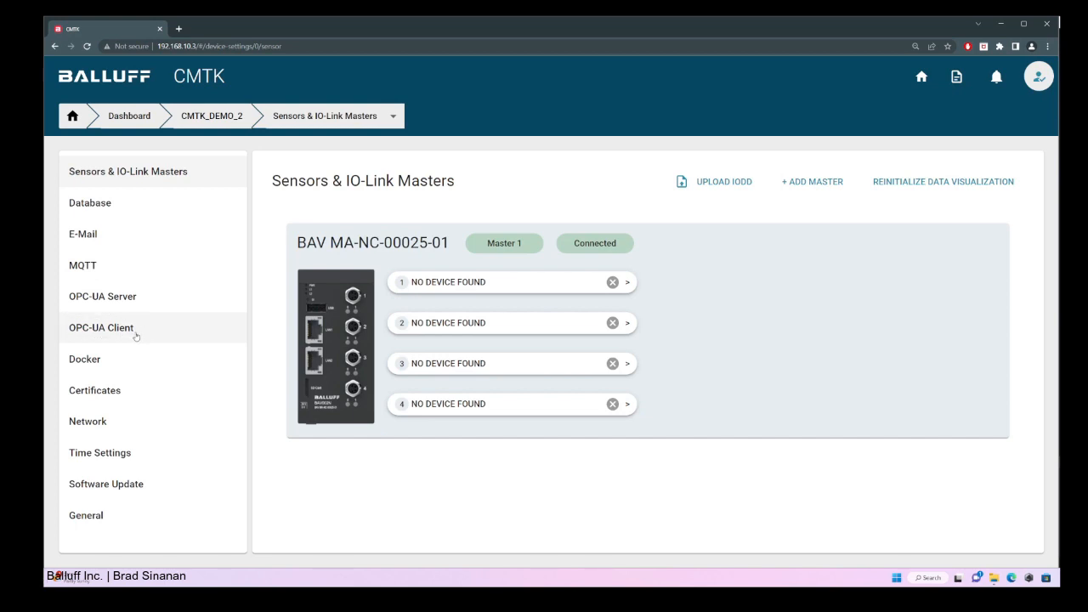
click(134, 330)
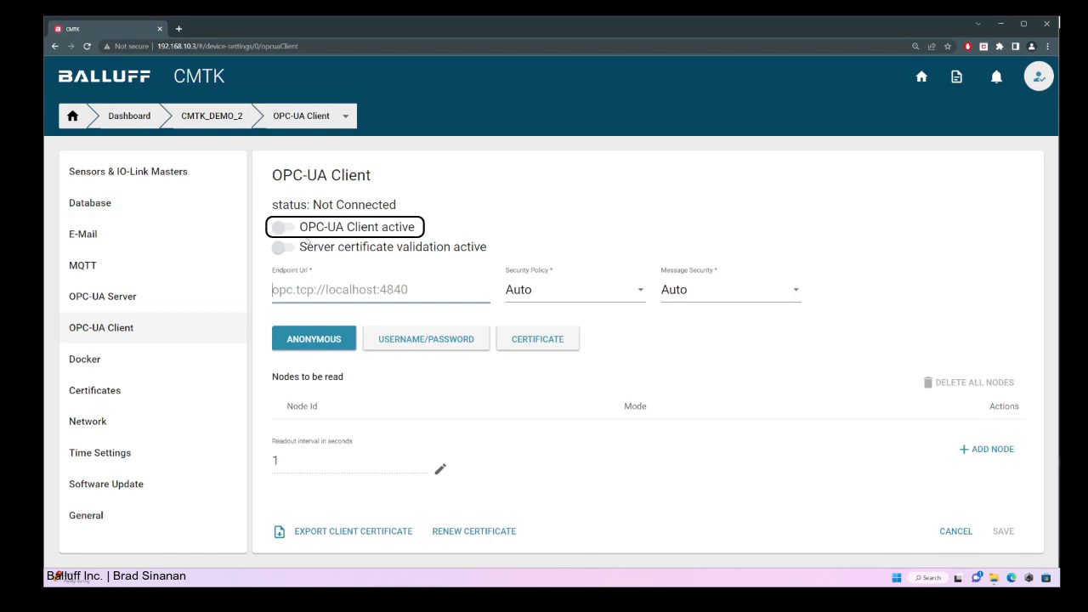
Step: Activate the OPC-UA client and set its endpoint URL to opc.tcp://192.168.10.25:4840
click(364, 233)
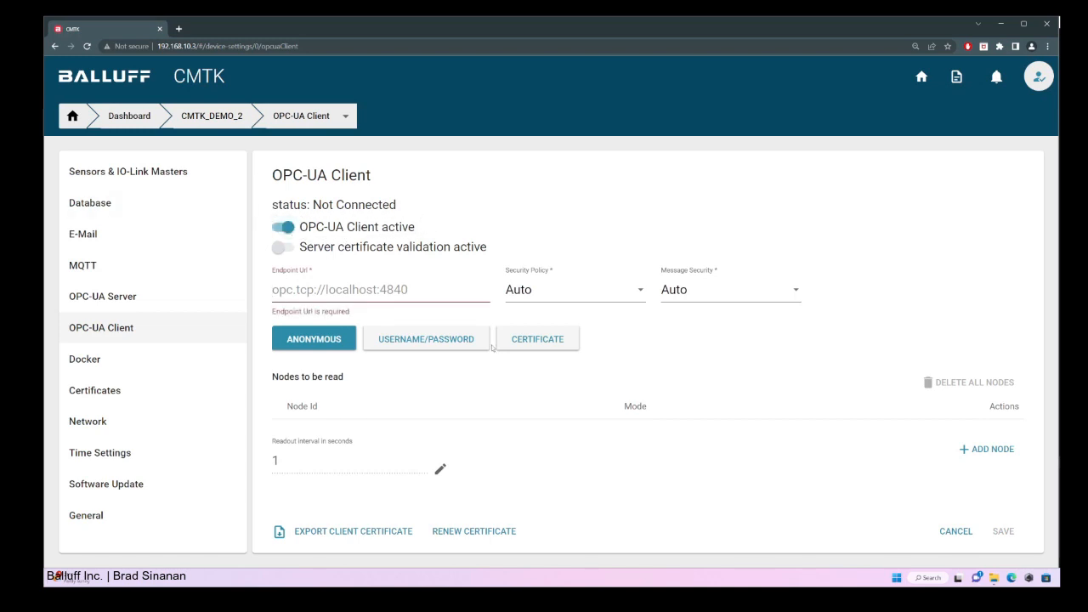
click(389, 290)
text(opc)
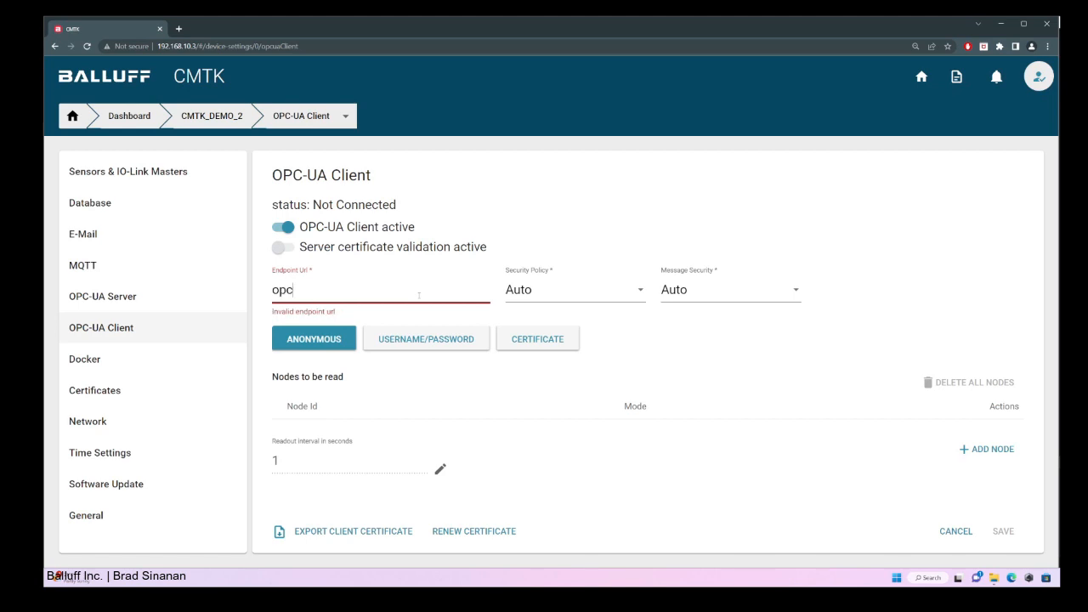
text(.tcp://192.168.10.25)
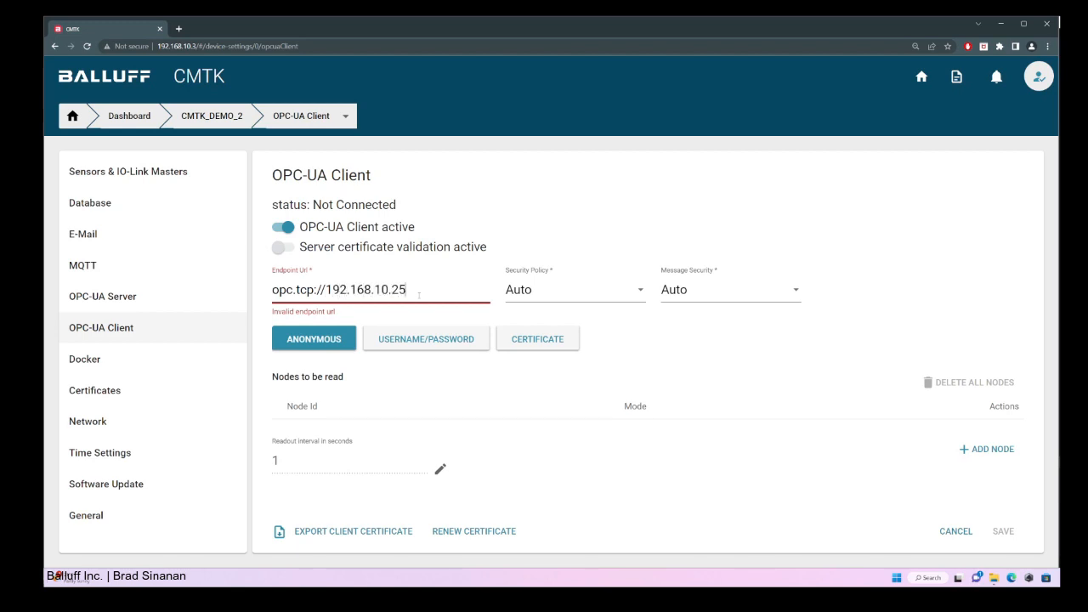
text(:48)
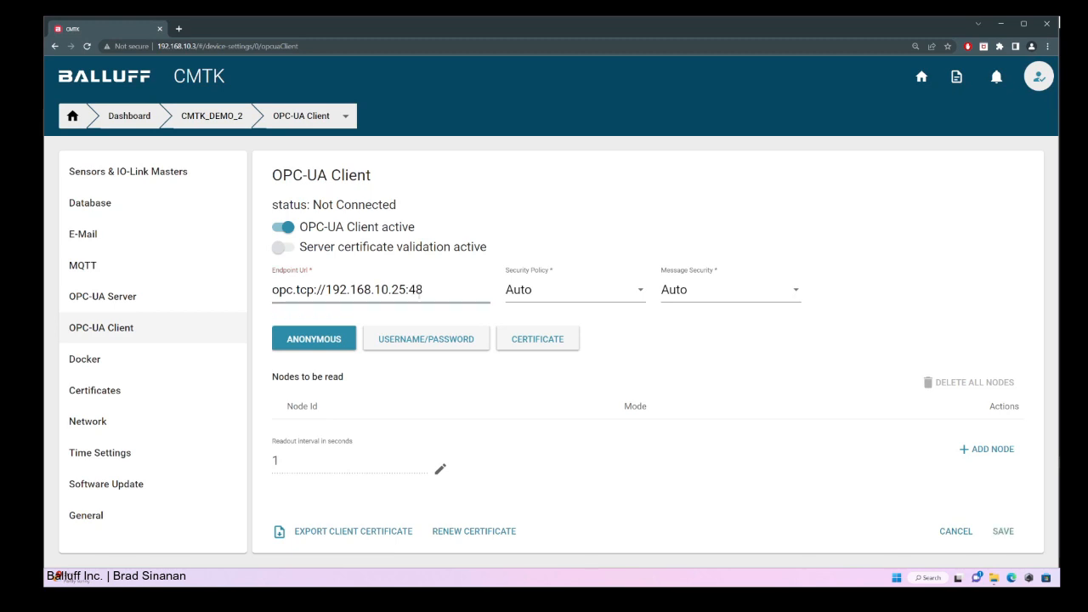
text(40)
click(861, 241)
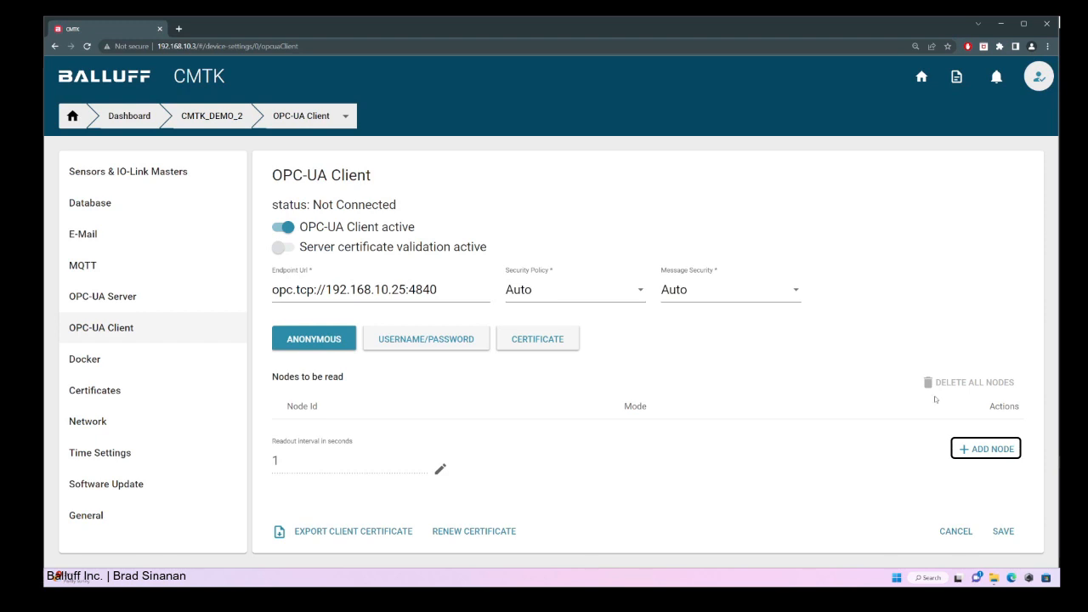
Step: Add an empty node entry, switch to UaExpert and get the NodeId of port1's Vibration Velocity RMS v-RMS Y
click(1007, 451)
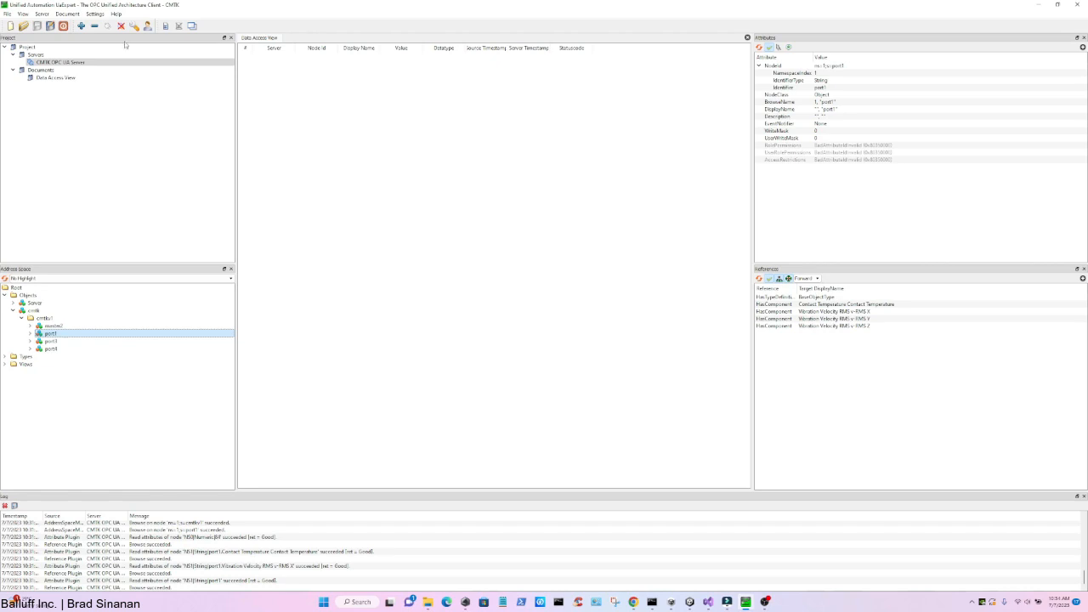
click(88, 64)
click(30, 334)
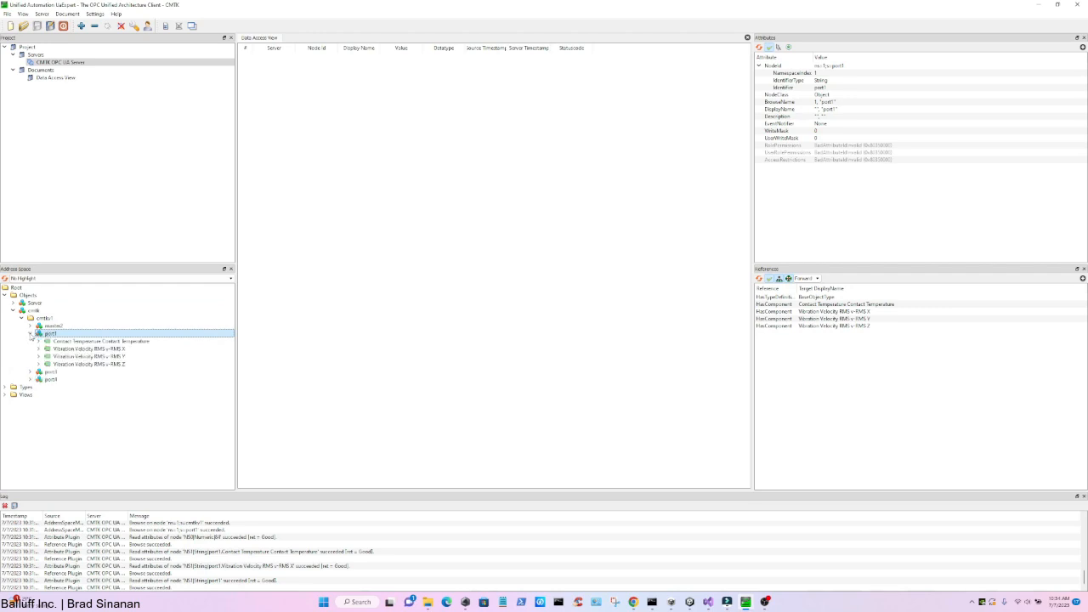
click(111, 358)
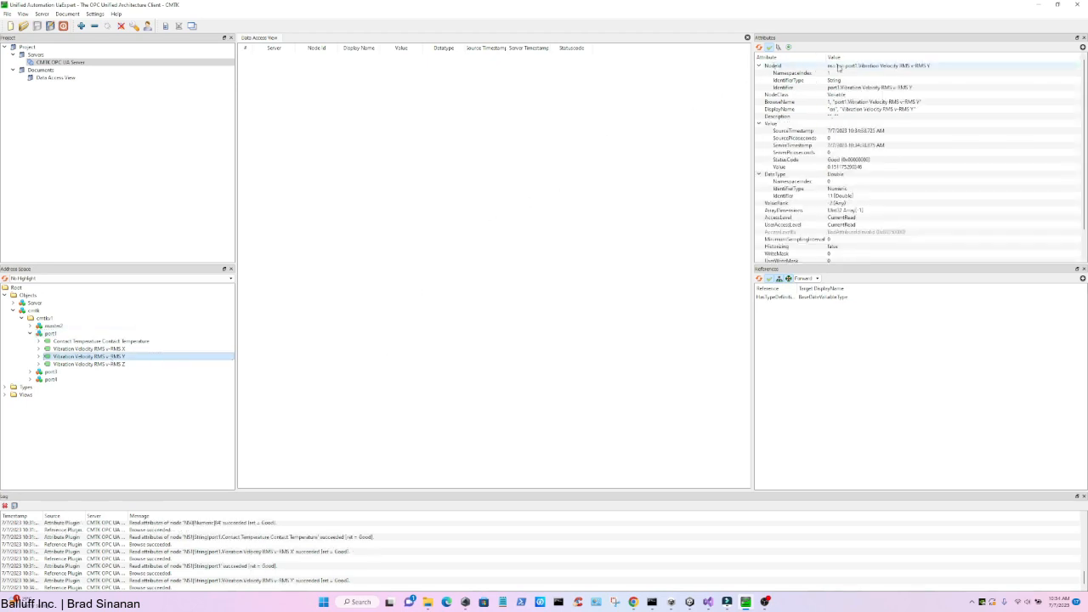
click(838, 67)
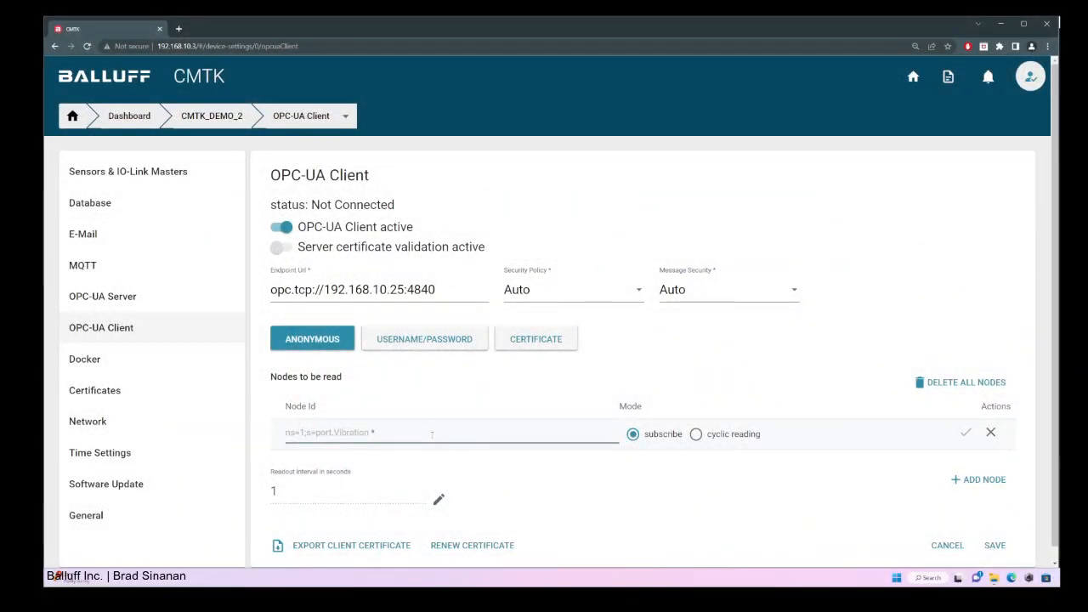
Step: Enter node ID "ns=1;s=port1.Vibration Velocity RMS v-RMS Y" in the CMTK_DEMO_2 client, save the node and configuration, and check the connection status
click(432, 434)
text(ns=1;s=port1.Vibration Velocity RMS v-RMS Y)
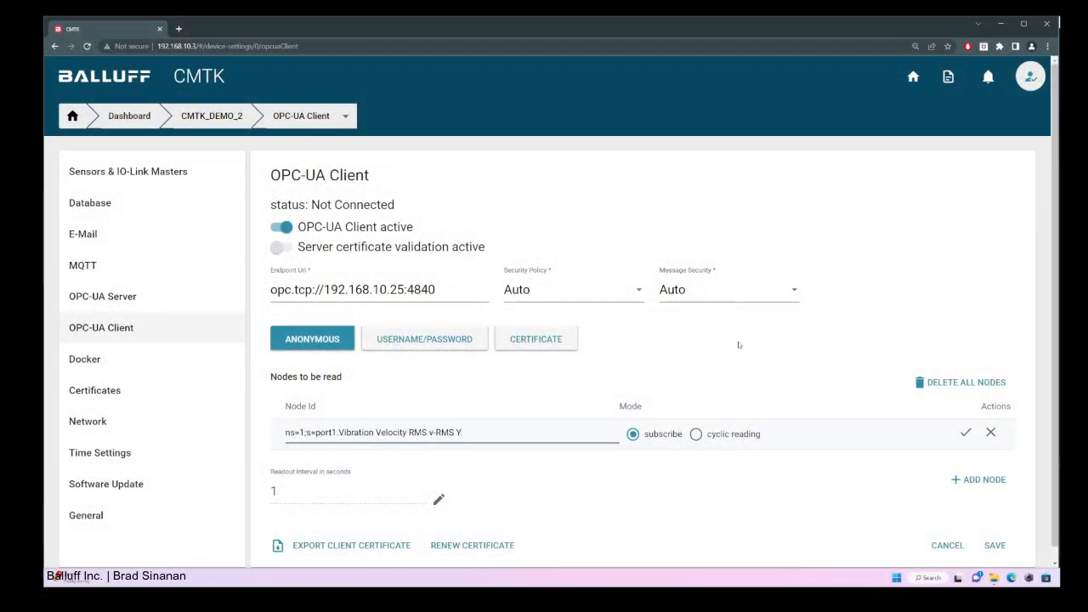
click(967, 434)
scroll(966, 432, down, 1)
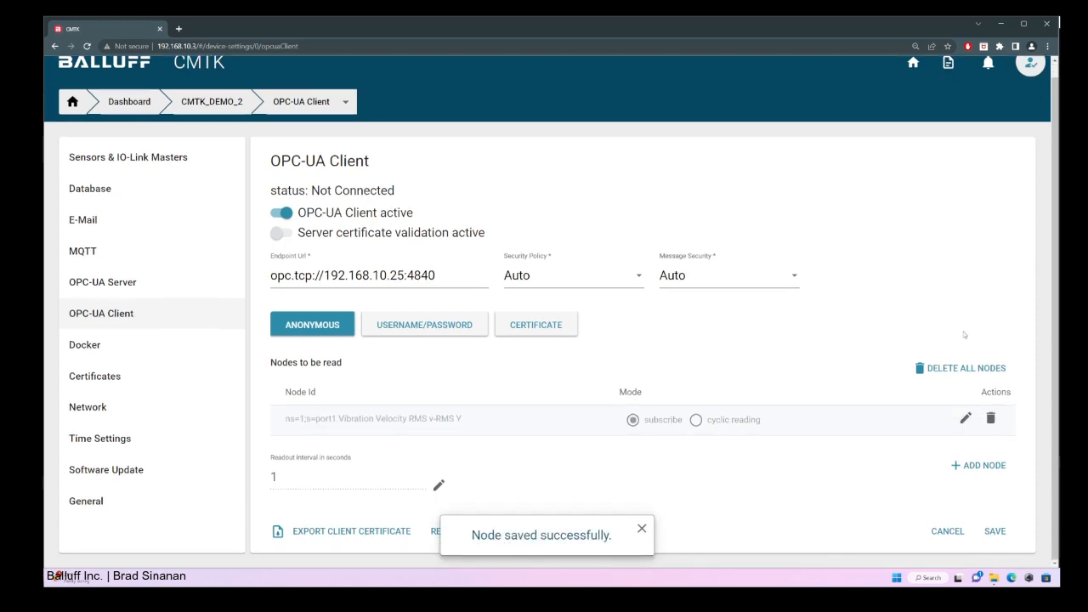
click(996, 534)
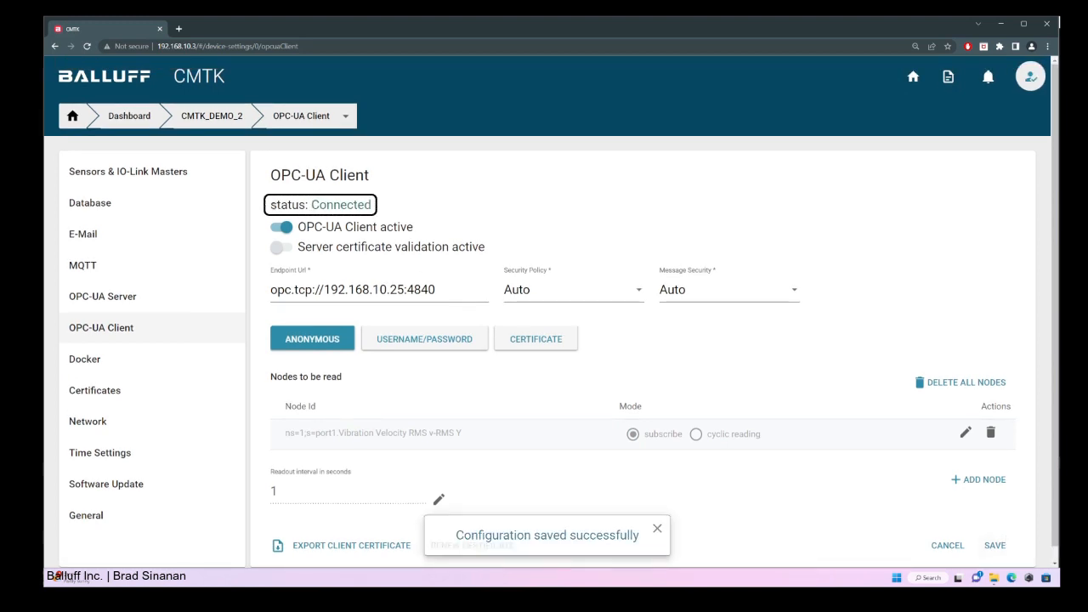
drag(268, 205, 377, 208)
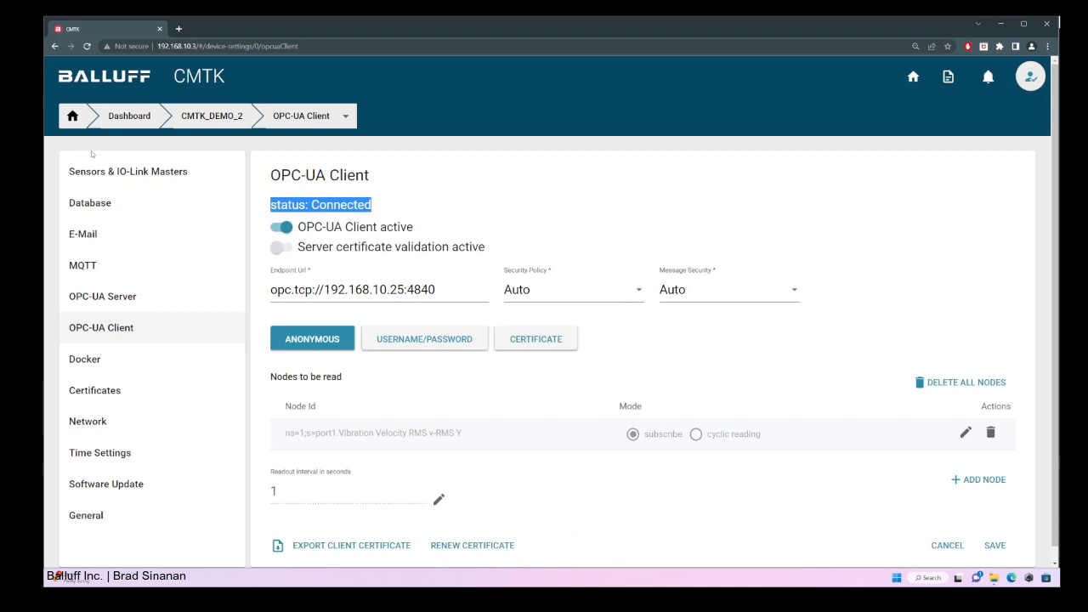
Step: Reinitialize the data visualization of CMTK_DEMO_2 and open its Master 1 graph dashboard
click(74, 120)
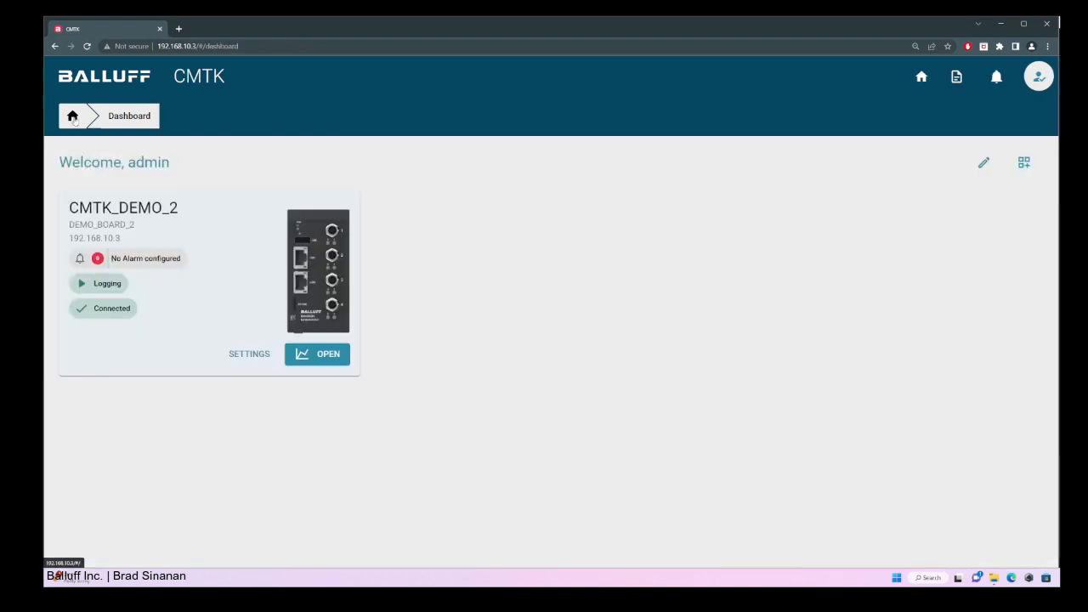
click(245, 358)
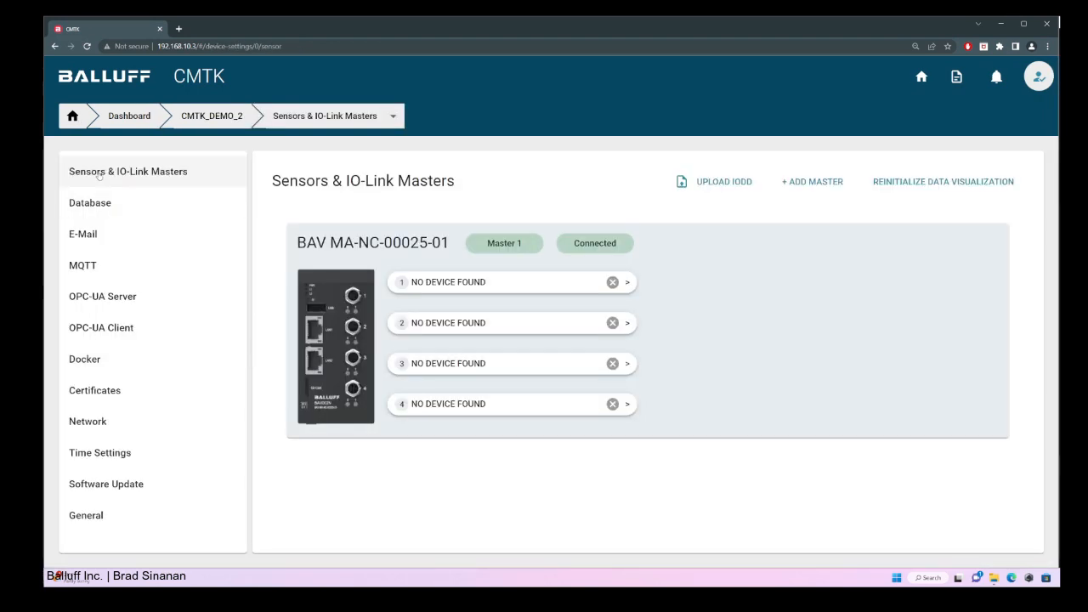
click(957, 191)
click(637, 389)
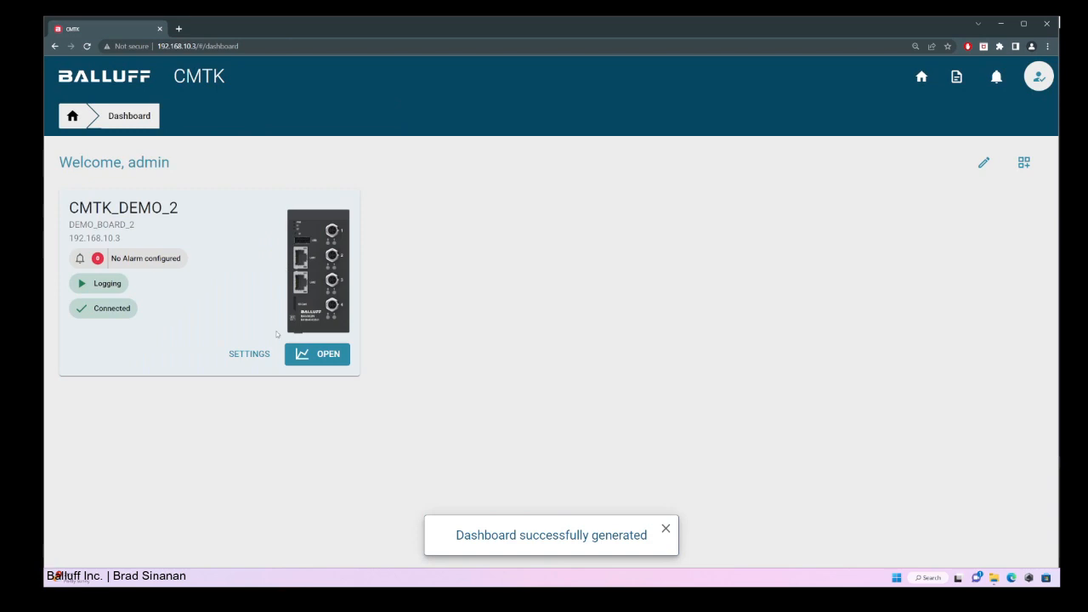
click(336, 362)
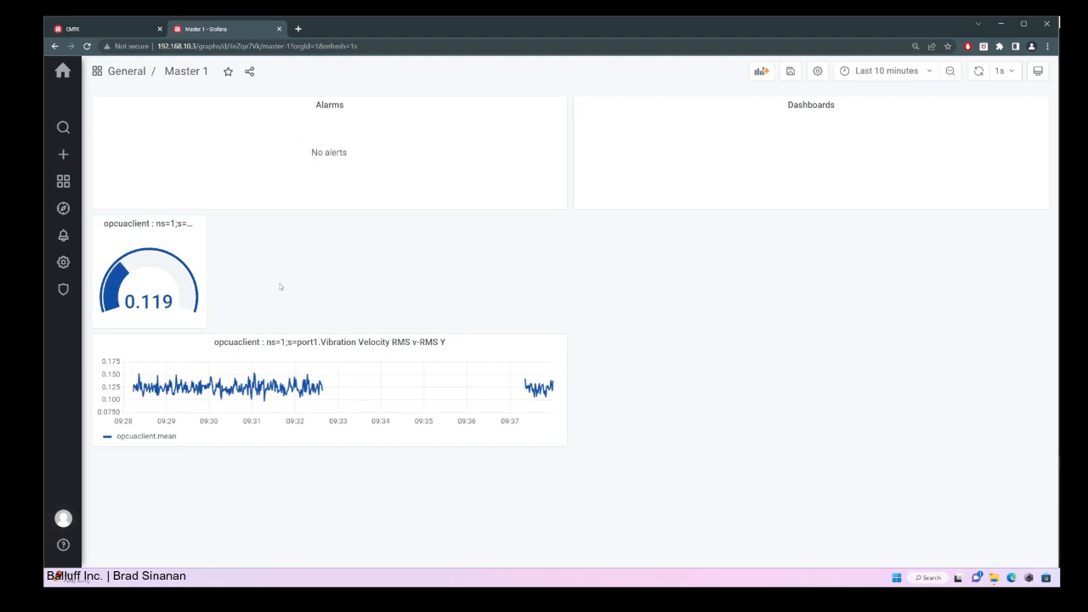
Step: Tile the CMTK_DEMO_2 graph window above the CMTK_DEMO_1 window and open CMTK_DEMO_1's Master 1 graph dashboard for comparison
double_click(365, 23)
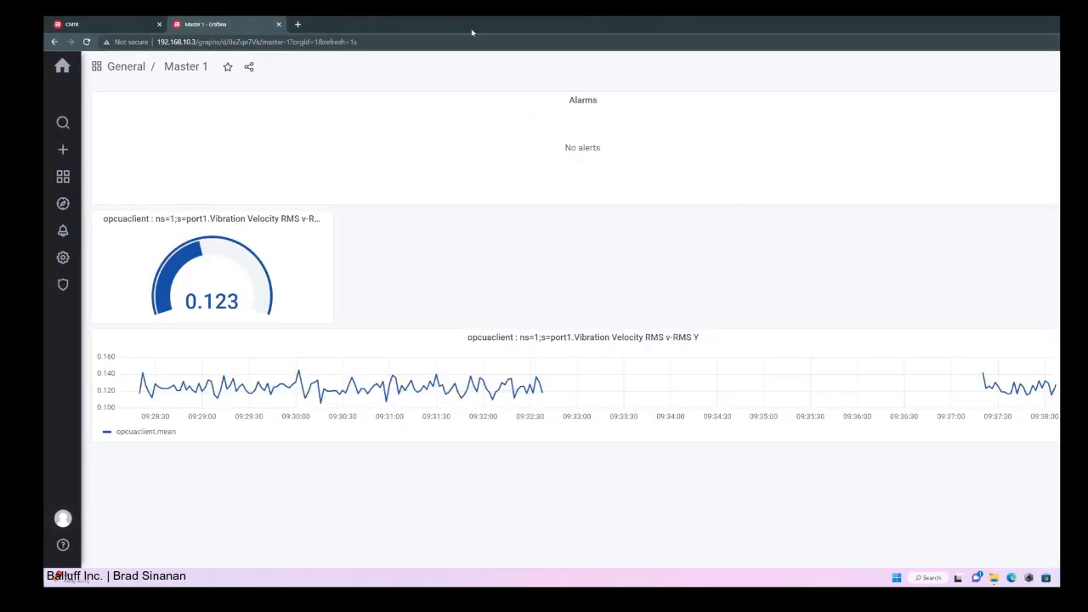
drag(472, 32, 472, 17)
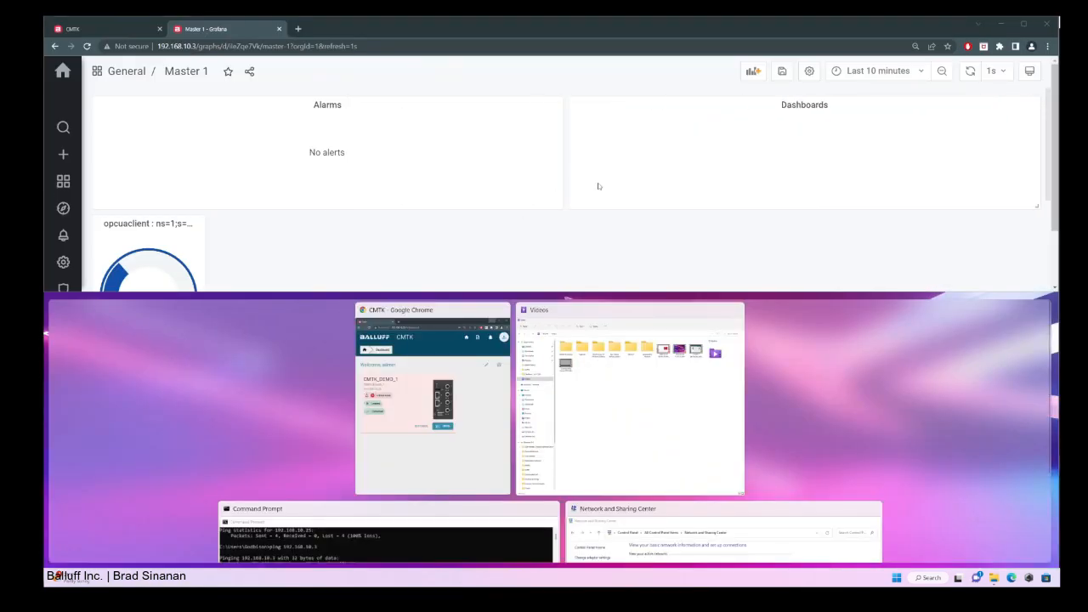
click(462, 408)
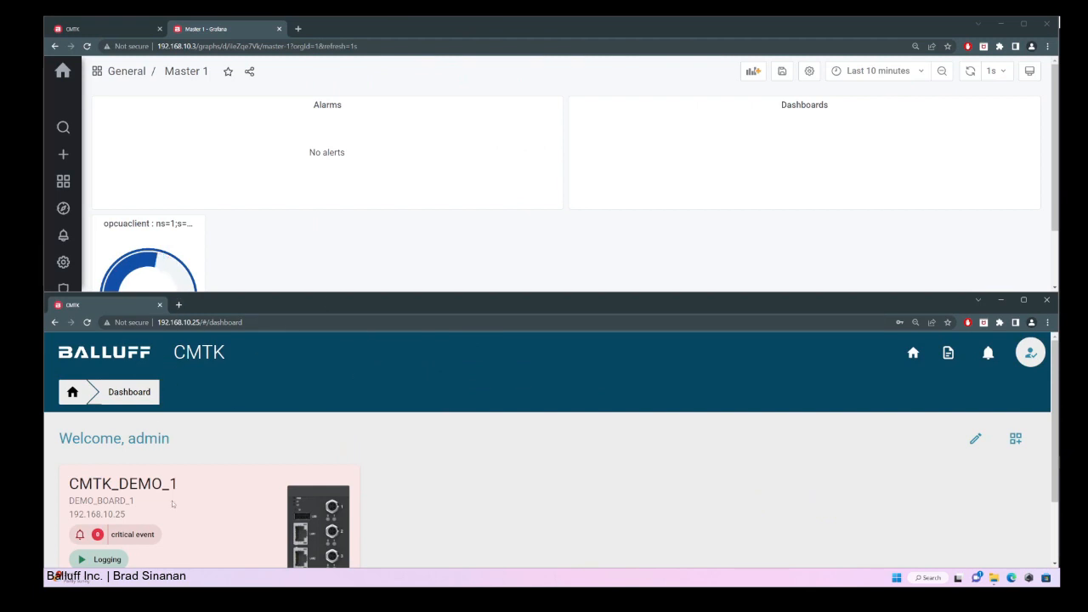
click(338, 548)
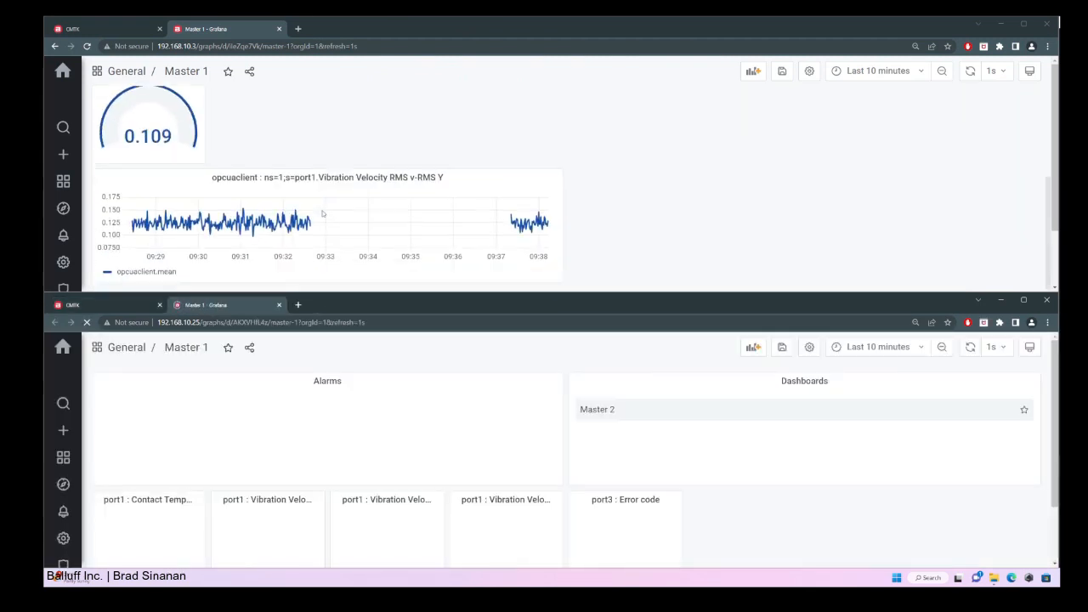